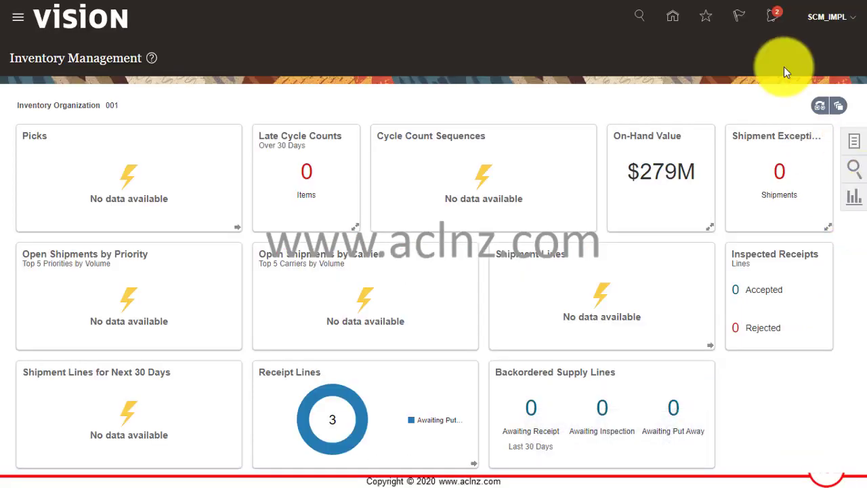
- Create a miscellaneous transaction of type Miscellaneous issue with Use Current Item Cost set to Yes
click(851, 150)
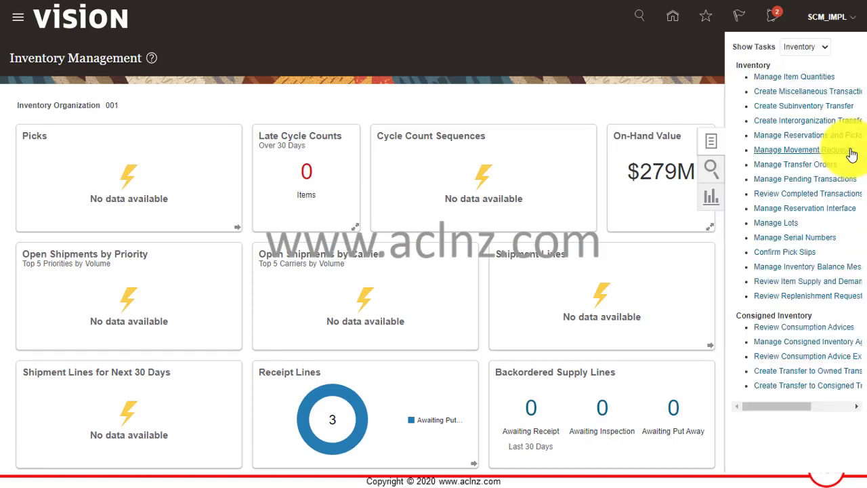
click(786, 95)
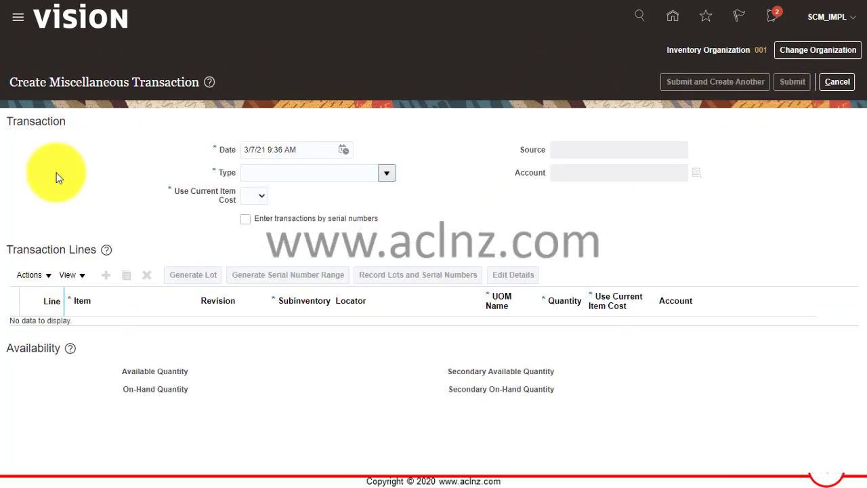
click(385, 173)
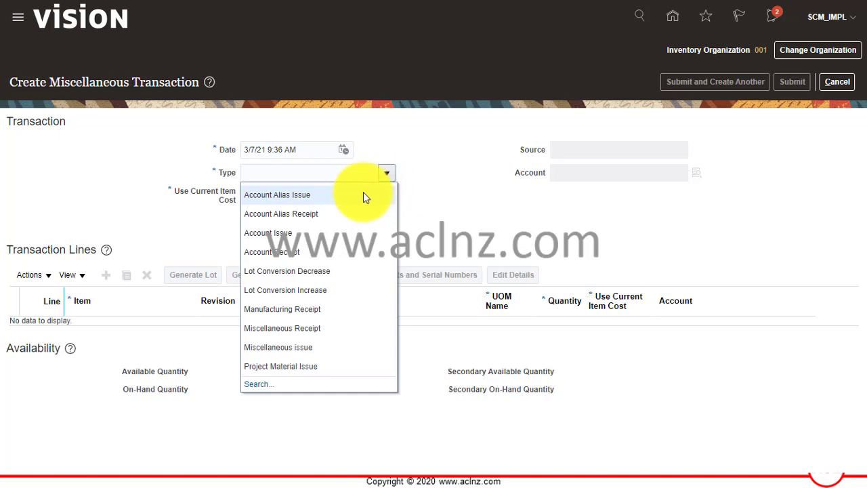
click(314, 347)
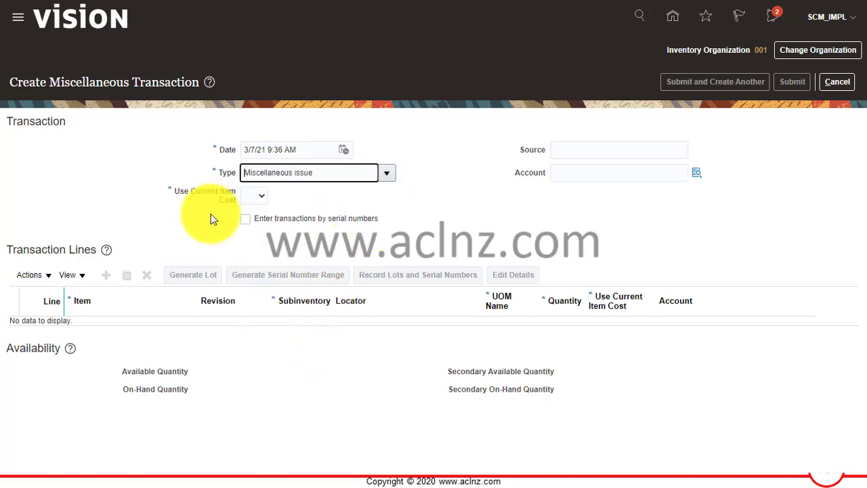
click(260, 195)
click(260, 230)
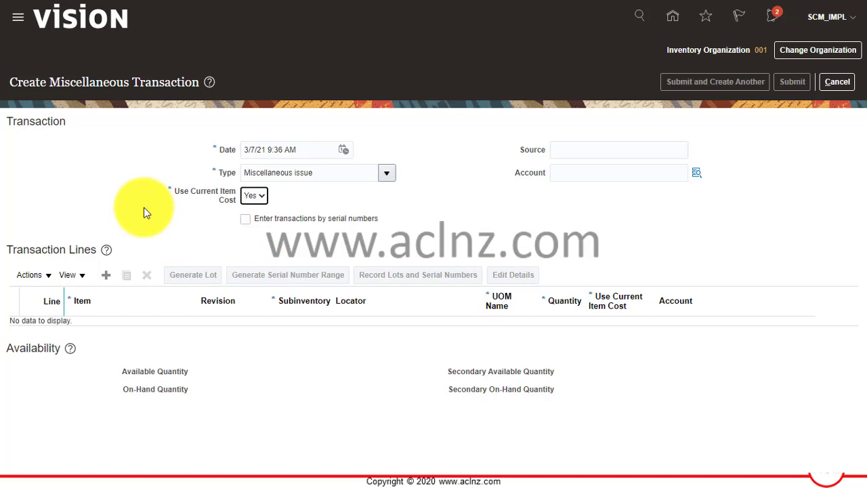
- Set the Account to 101.10.14100.000.000.000 by finding natural account 14100 via the description 'Inventory'
click(623, 174)
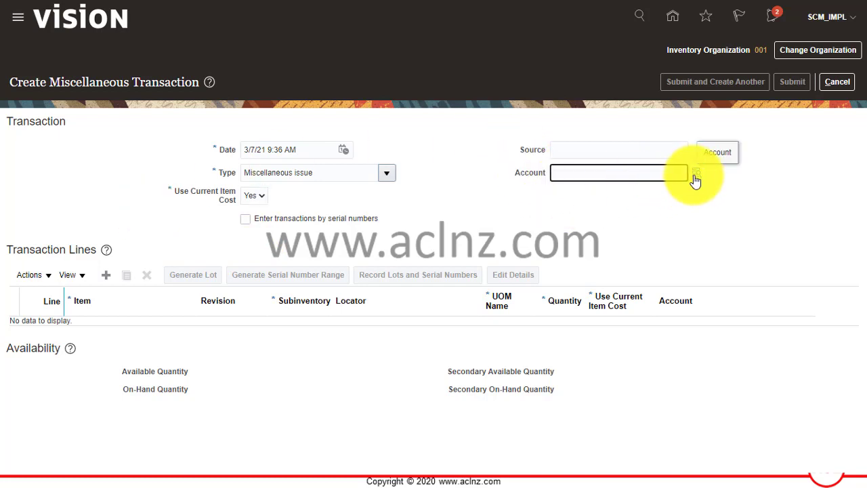
click(697, 173)
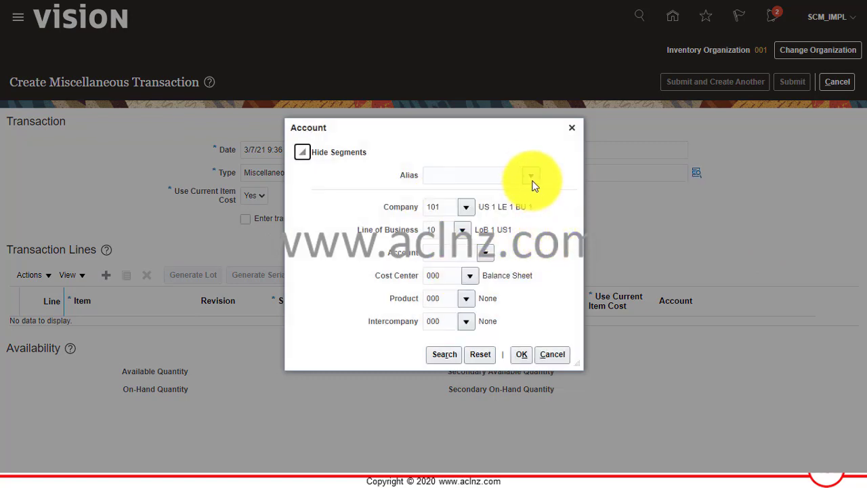
click(488, 253)
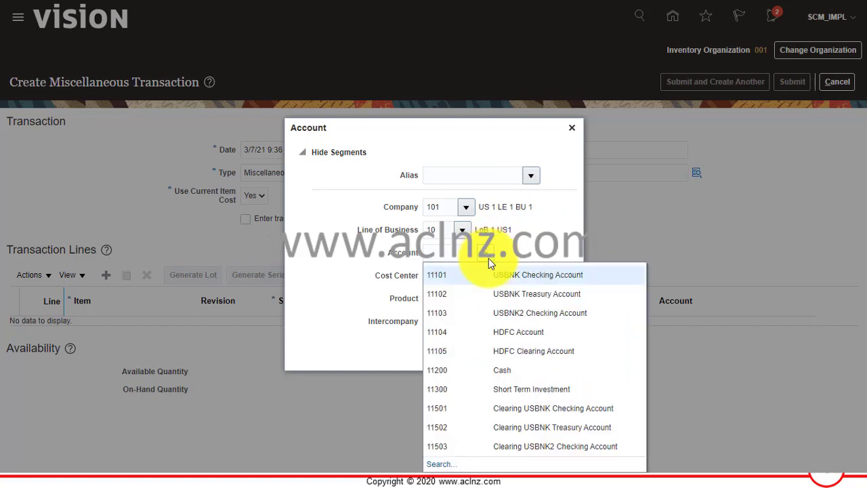
click(398, 371)
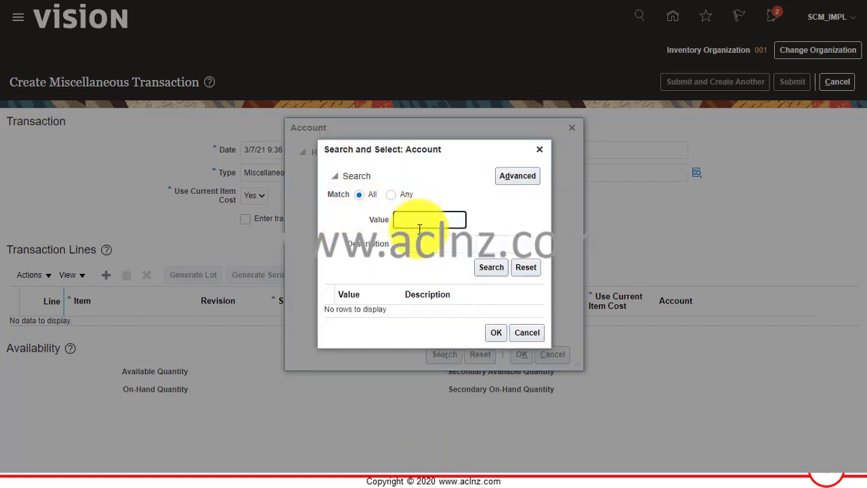
click(414, 242)
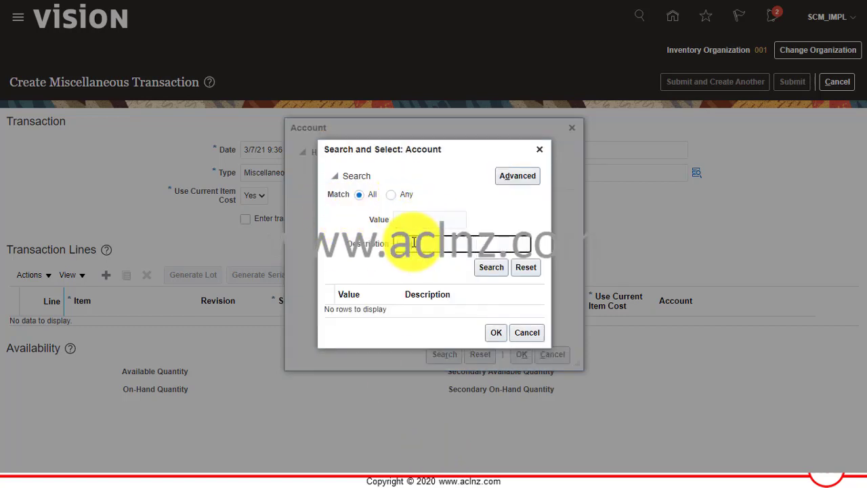
text(Inventory)
click(477, 265)
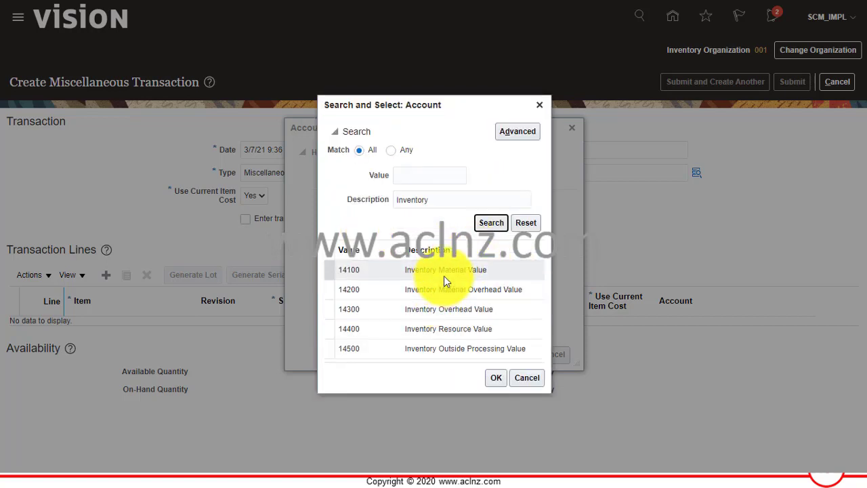
click(444, 276)
click(497, 377)
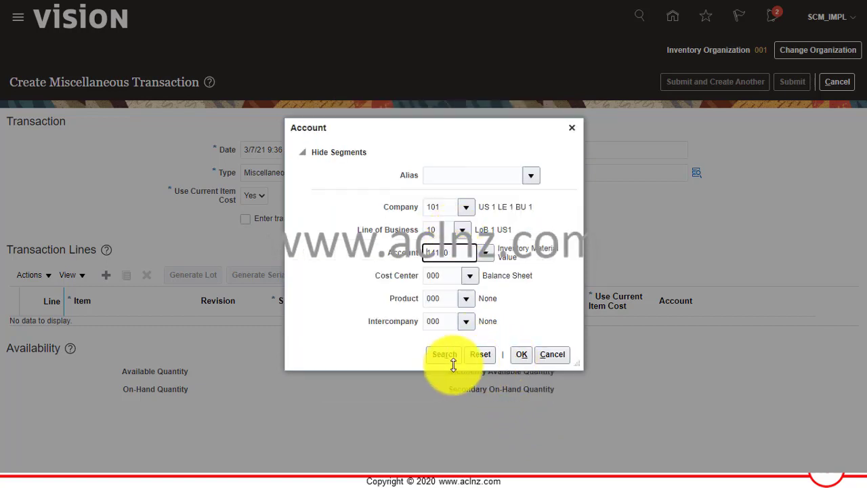
click(522, 355)
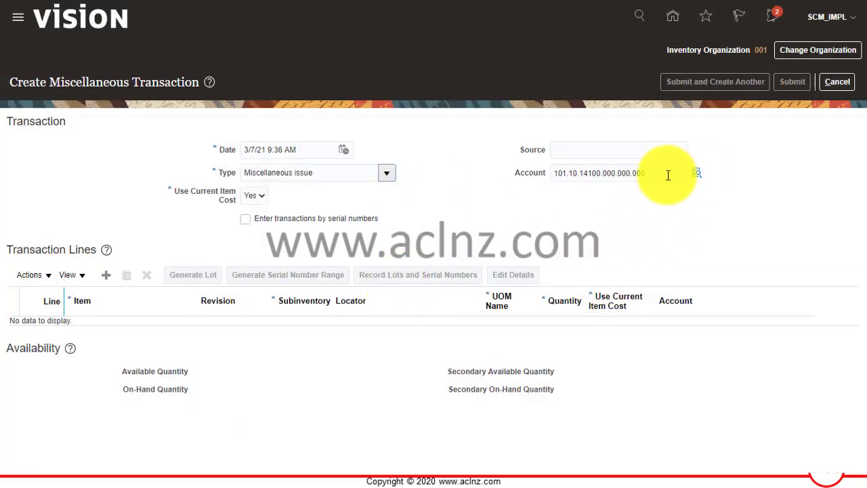
click(667, 174)
click(695, 174)
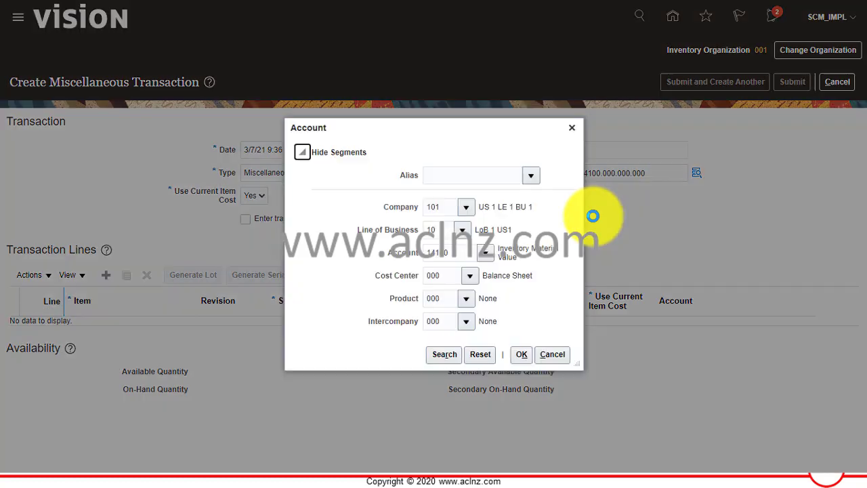
click(470, 275)
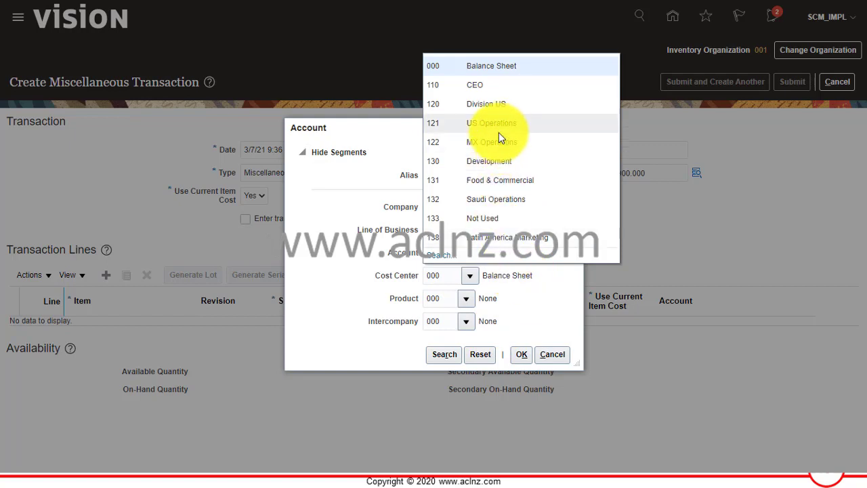
key(Escape)
click(523, 351)
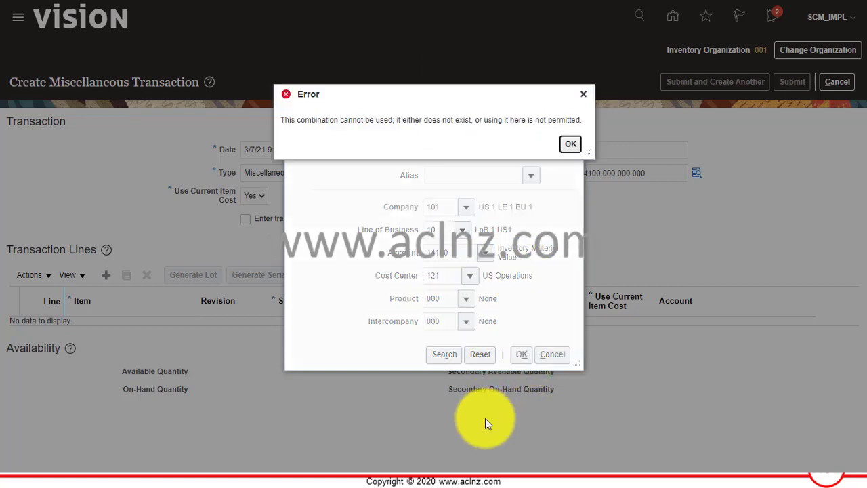
click(570, 145)
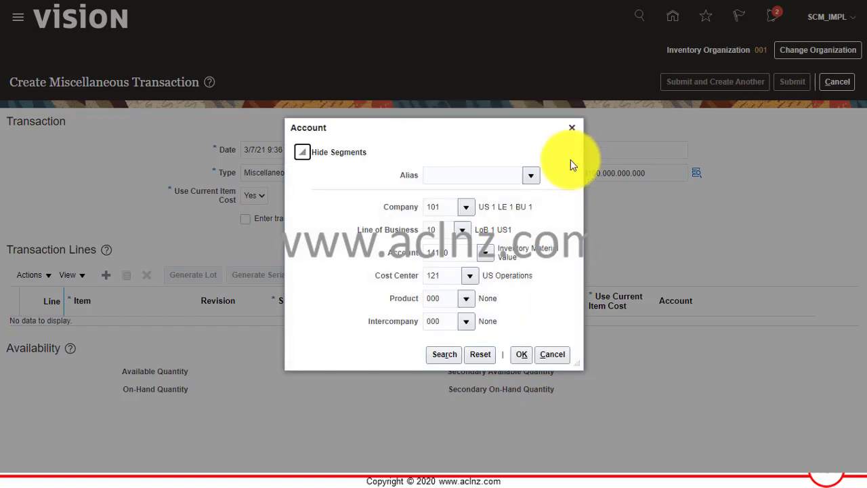
click(467, 275)
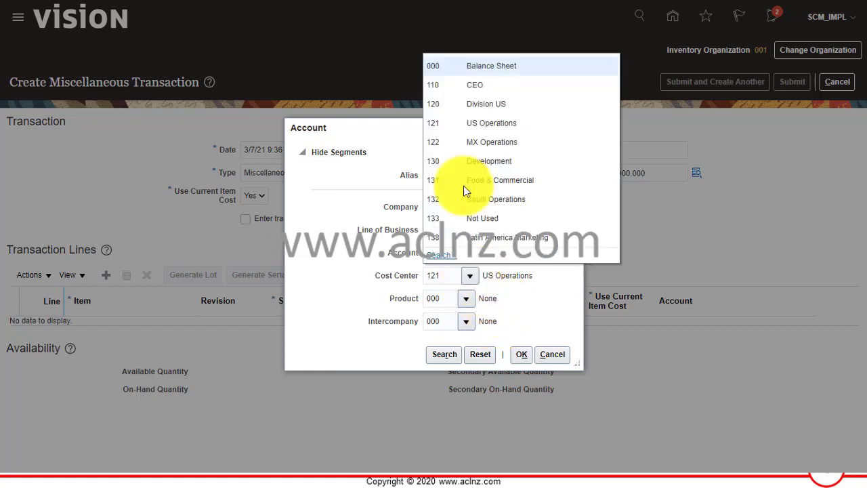
click(443, 275)
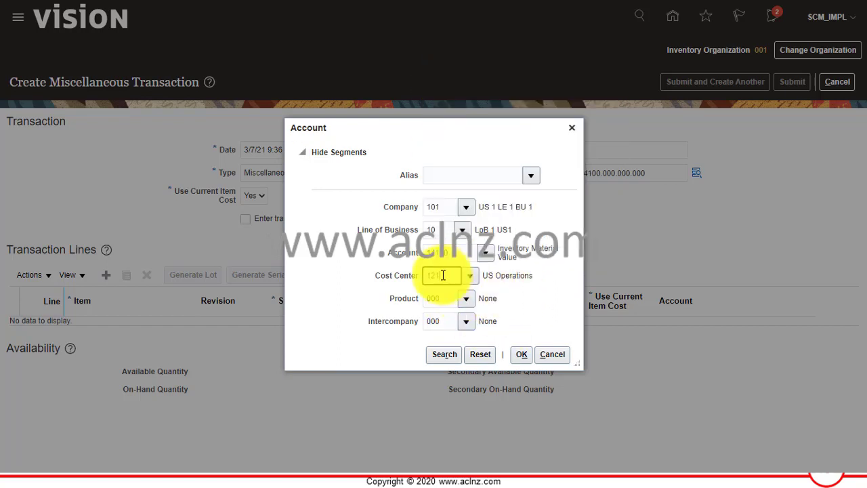
key(BackSpace)
key(Tab)
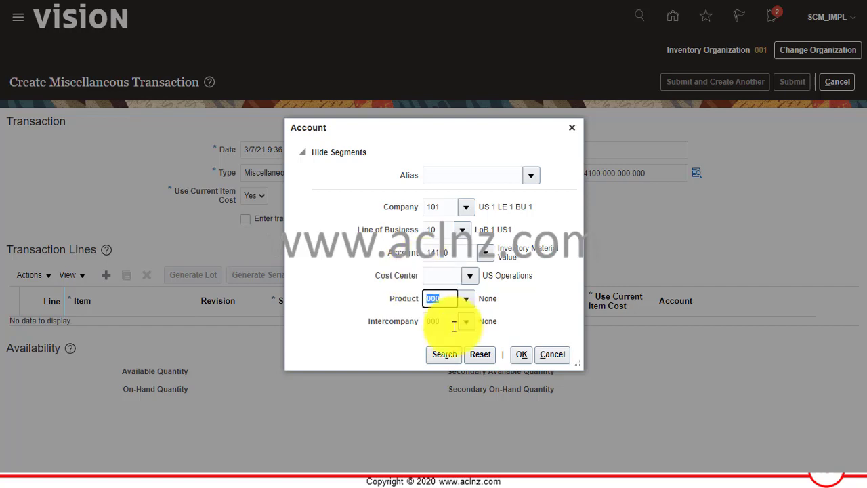
click(445, 354)
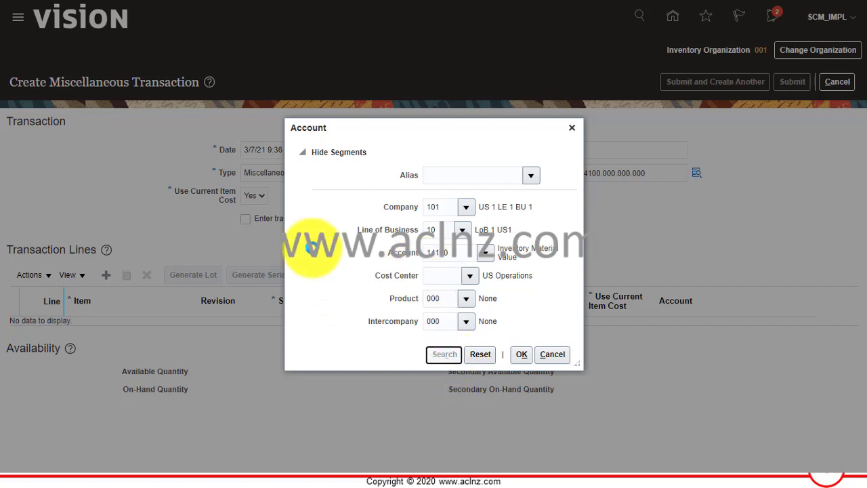
click(315, 267)
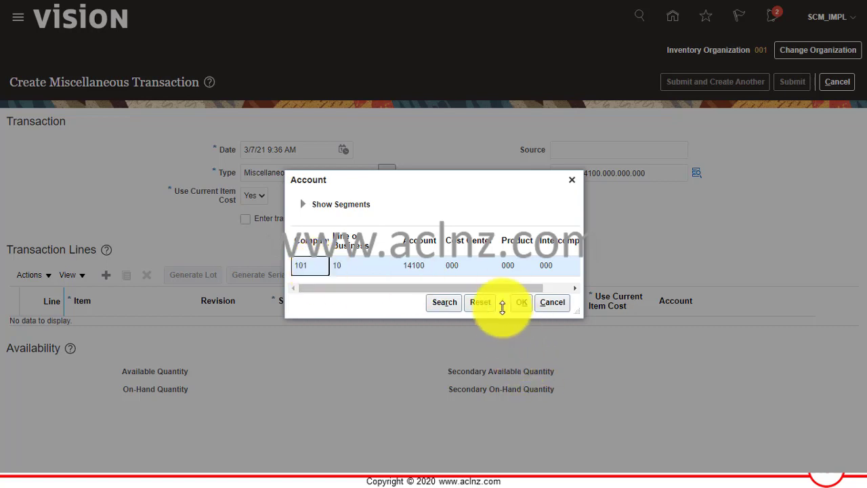
click(520, 303)
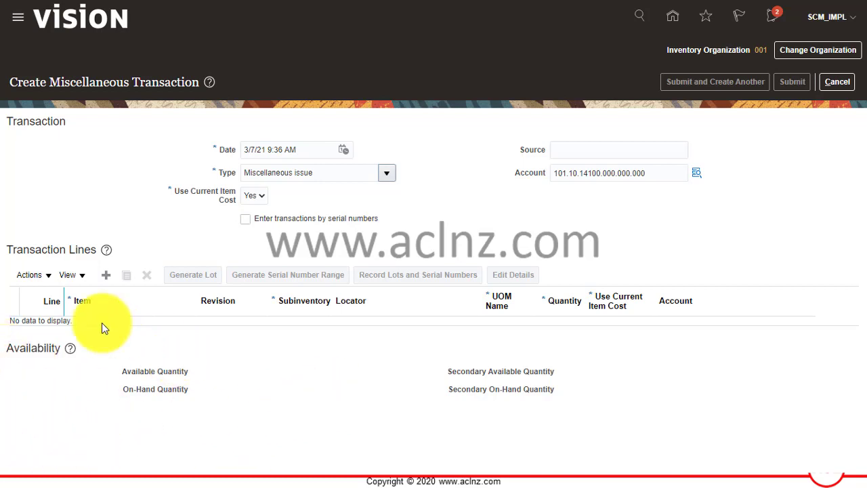
- Add a line issuing 8 Ea of item CM2151031 from the Completed subinventory and submit it
click(106, 274)
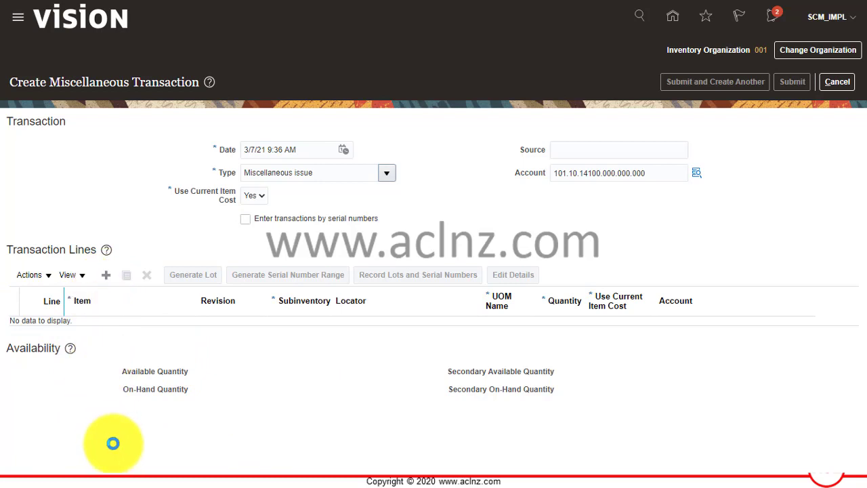
click(118, 331)
text(CM2151031)
click(322, 359)
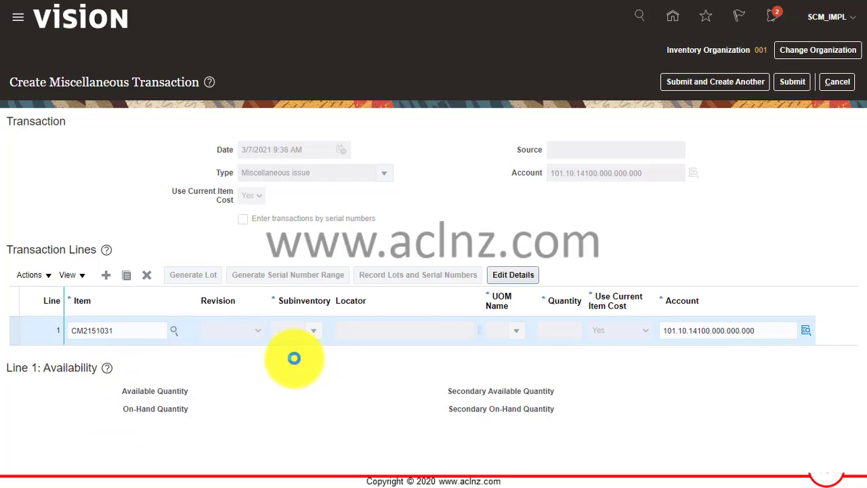
click(312, 329)
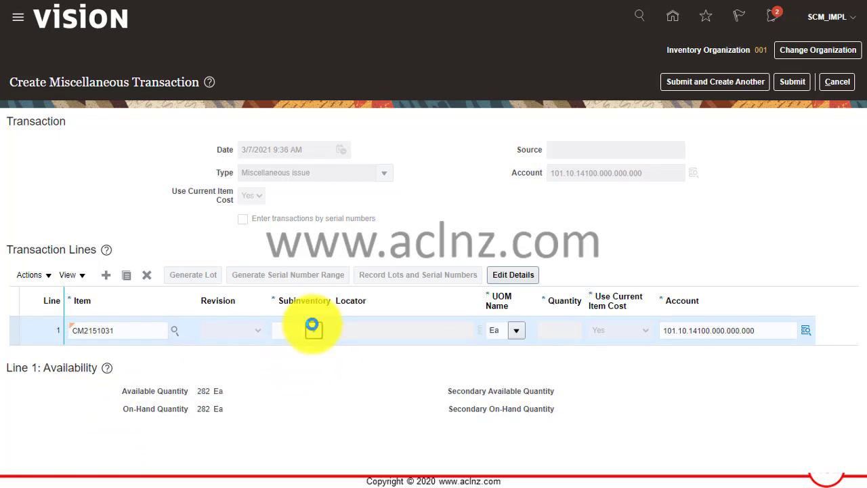
click(320, 371)
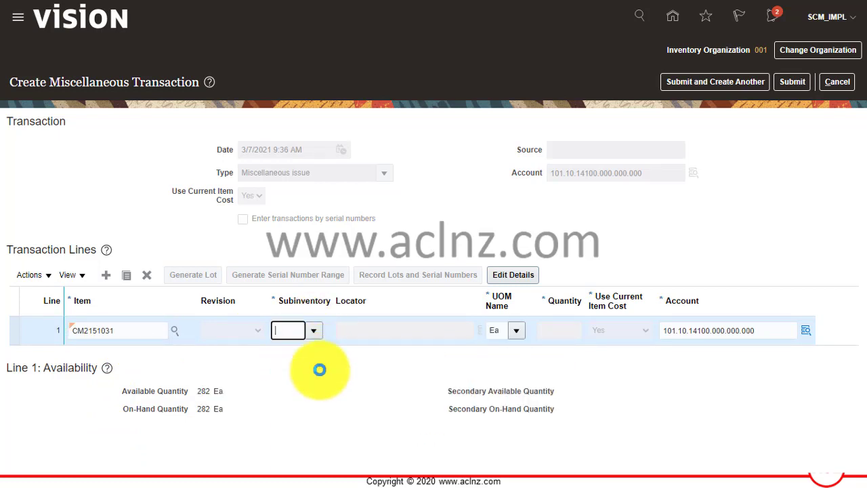
click(564, 330)
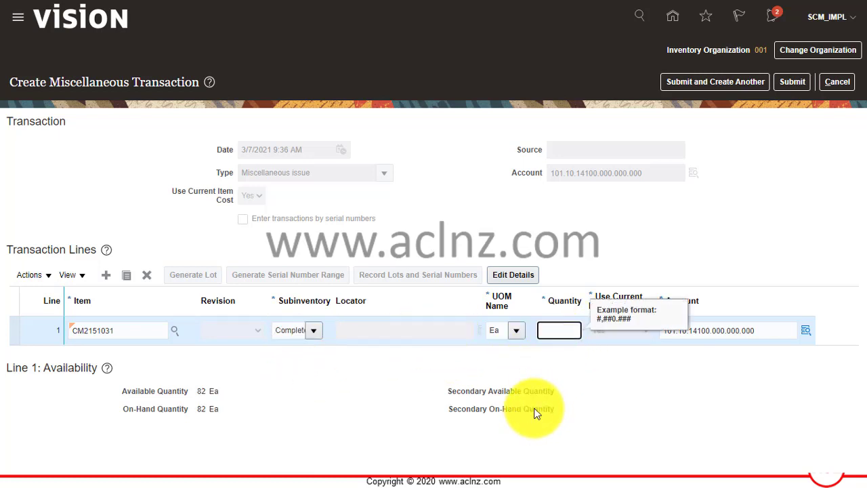
text(8)
key(Tab)
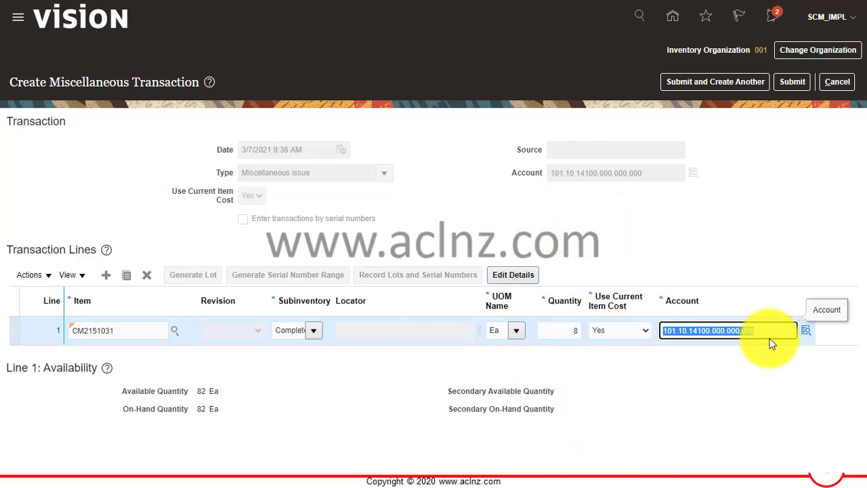
click(792, 82)
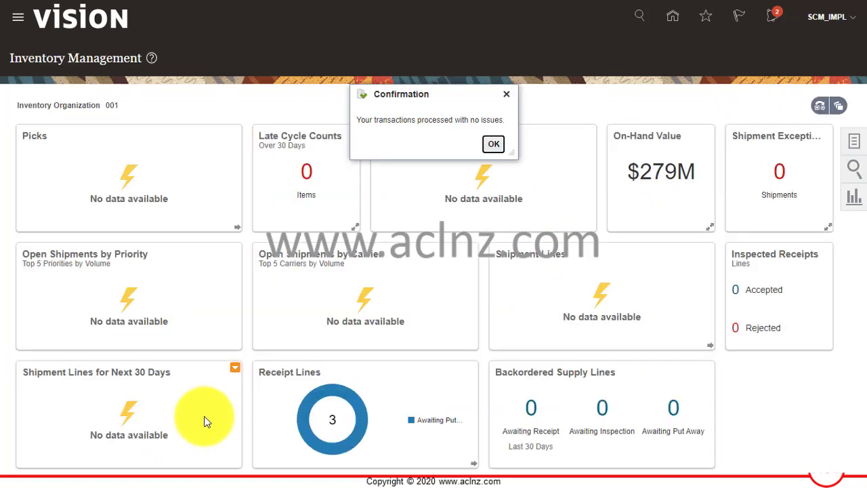
- Search Review Completed Transactions for CM2151031 and select transaction 242046, the -8 Ea Miscellaneous issue
click(493, 143)
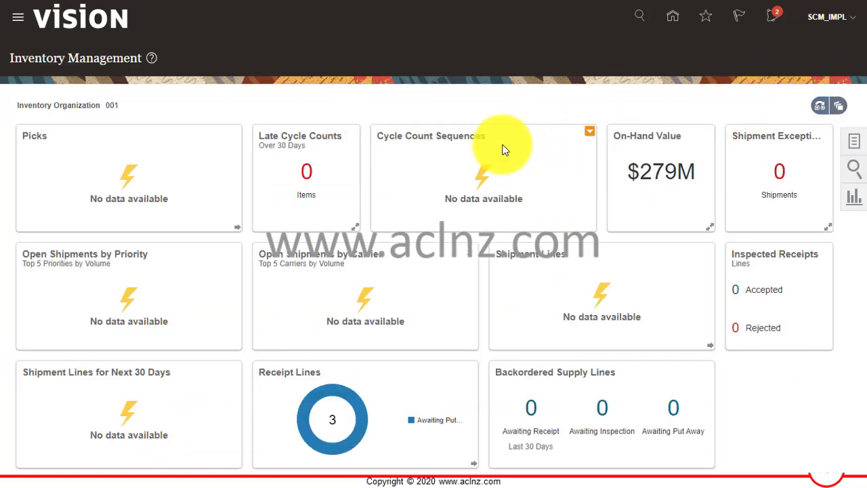
click(855, 142)
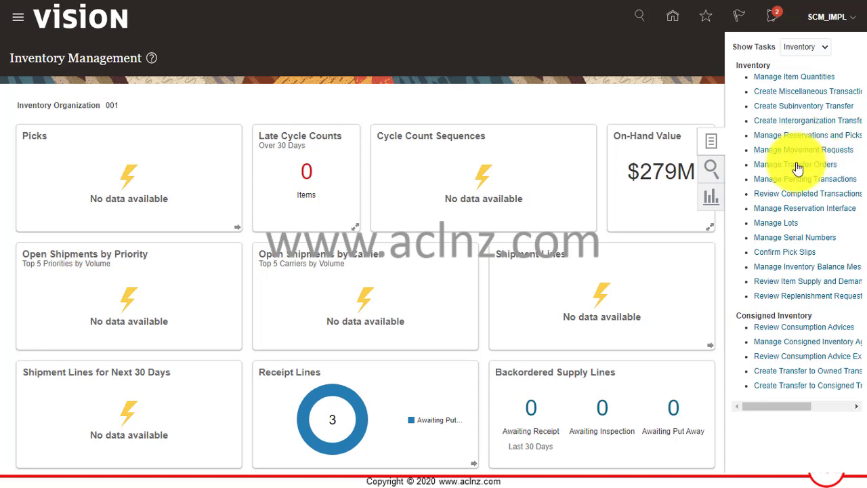
click(785, 193)
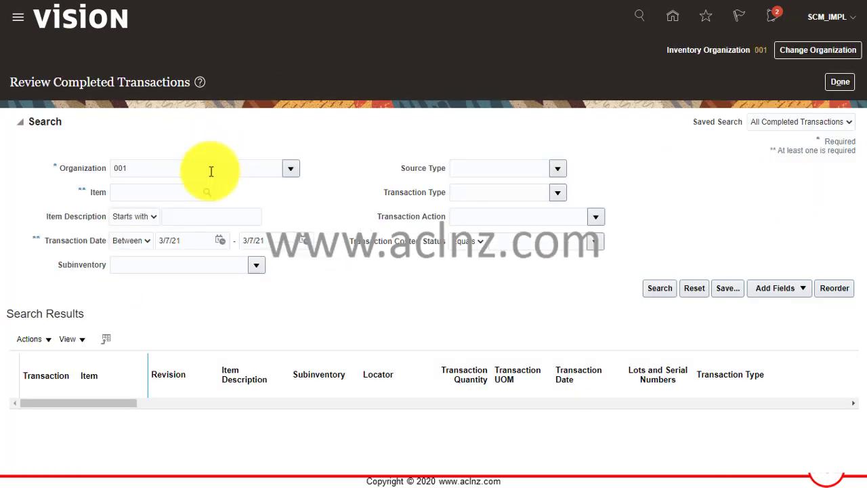
click(164, 193)
text(CM2151031)
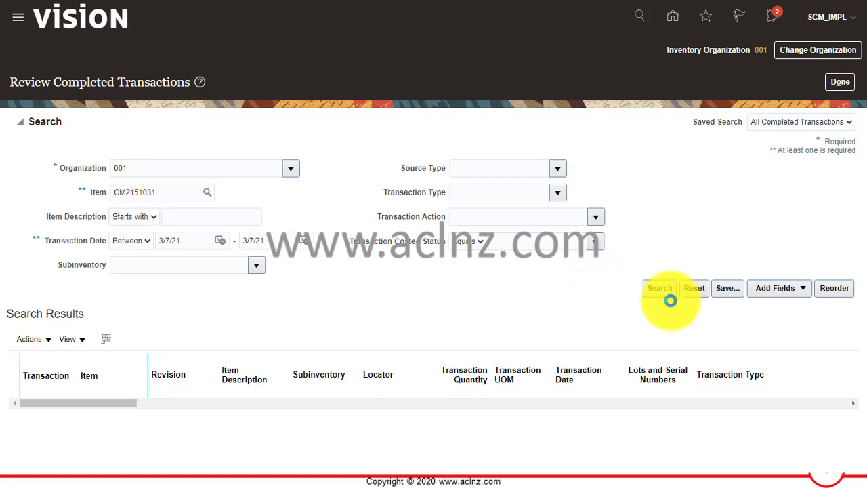
click(660, 288)
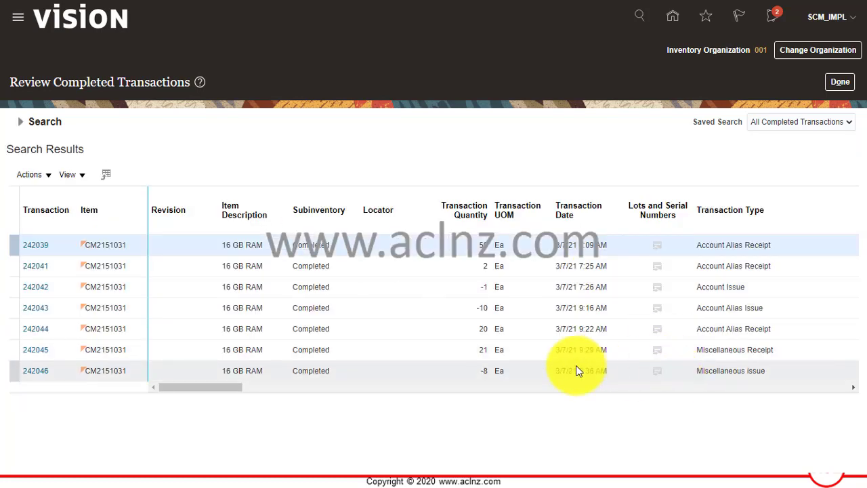
click(486, 370)
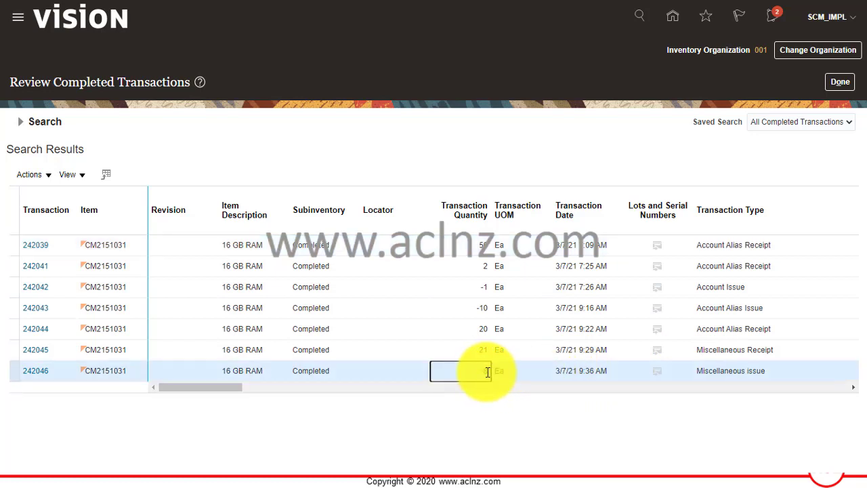
- Look up item CM2151031's on-hand quantities in Manage Item Quantities
click(840, 81)
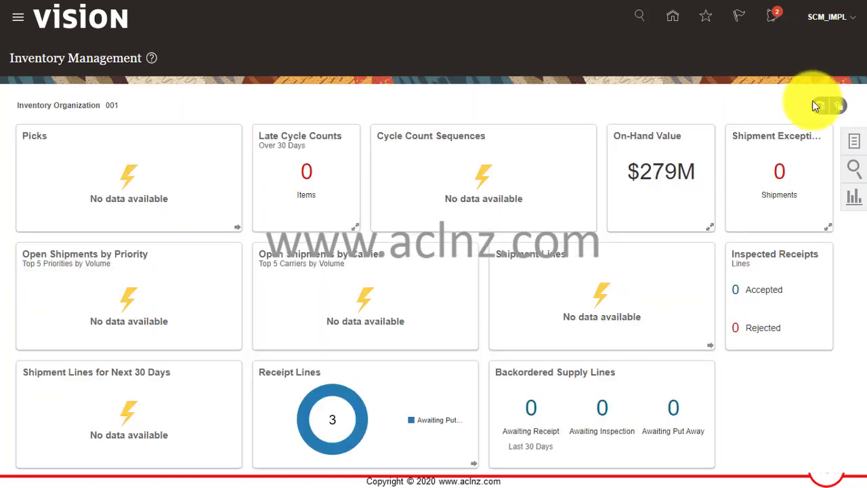
click(856, 145)
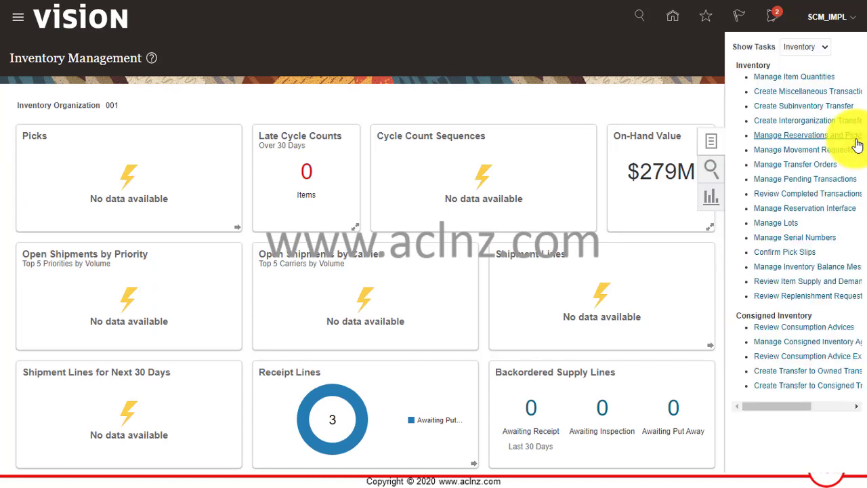
click(797, 78)
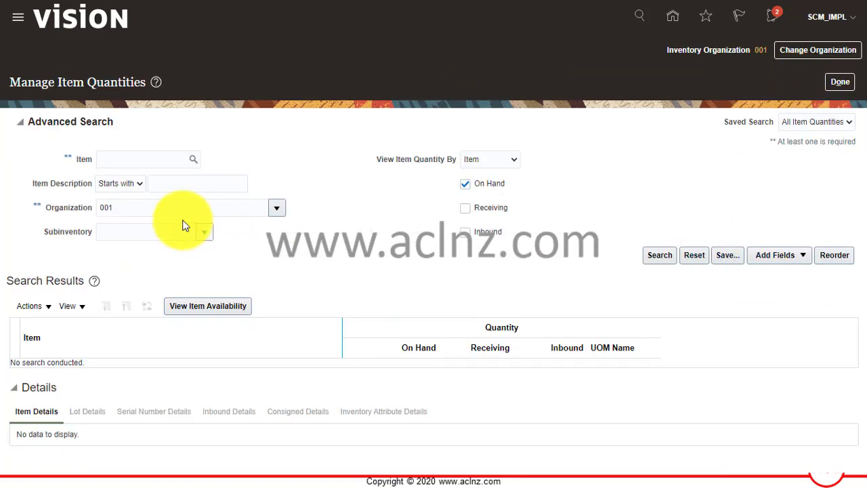
click(129, 158)
text(CM2151031)
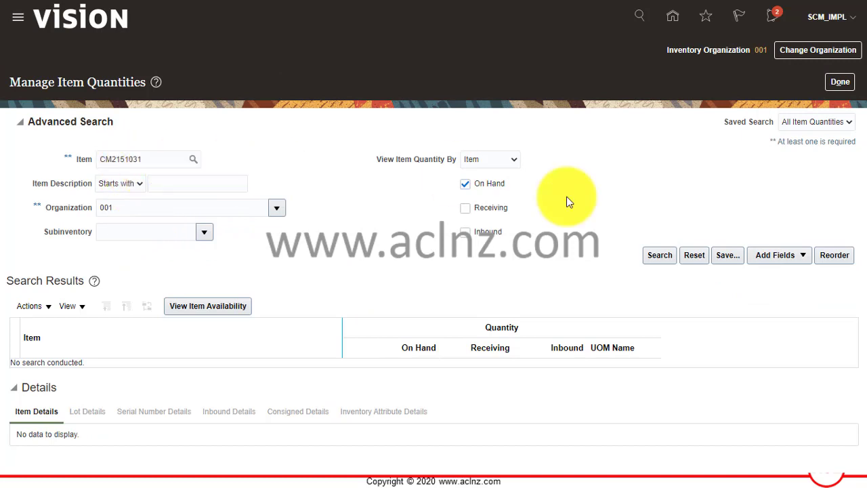
click(658, 256)
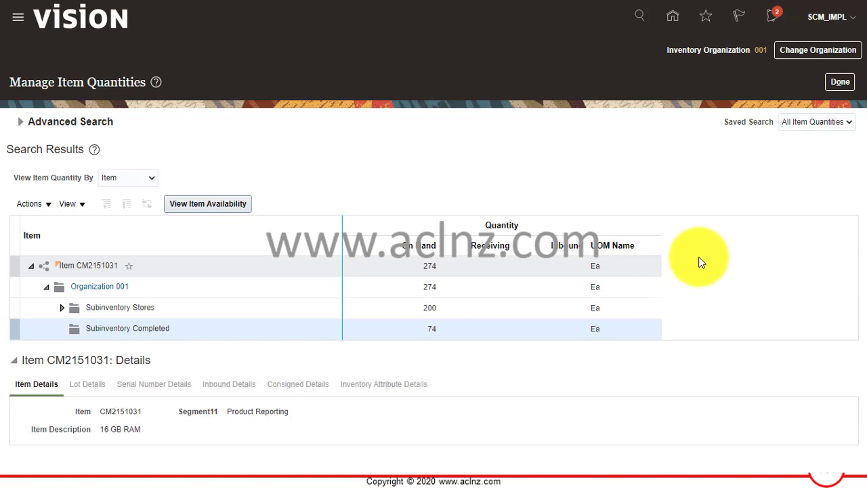
- View item availability for the Completed subinventory showing 74 Ea, then return to the overview
click(430, 329)
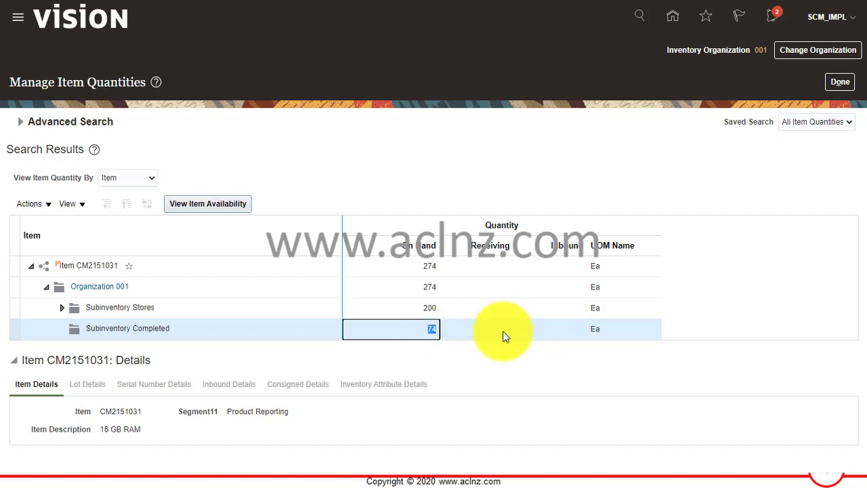
click(196, 203)
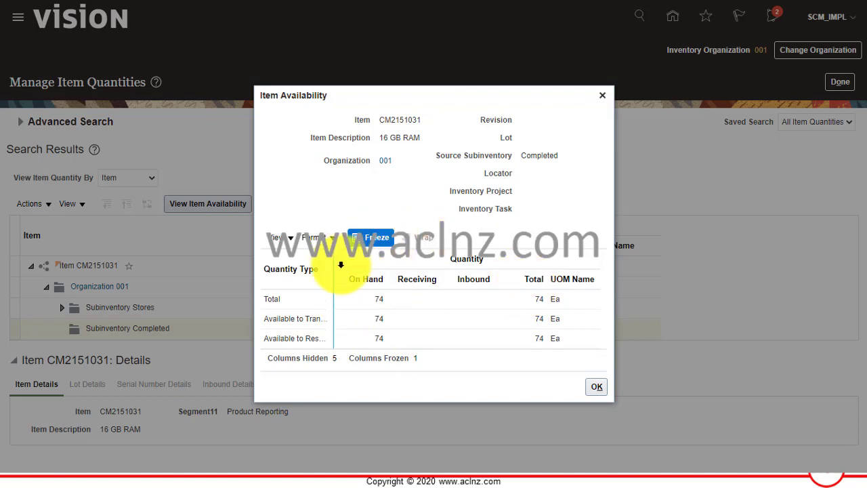
drag(332, 260, 402, 310)
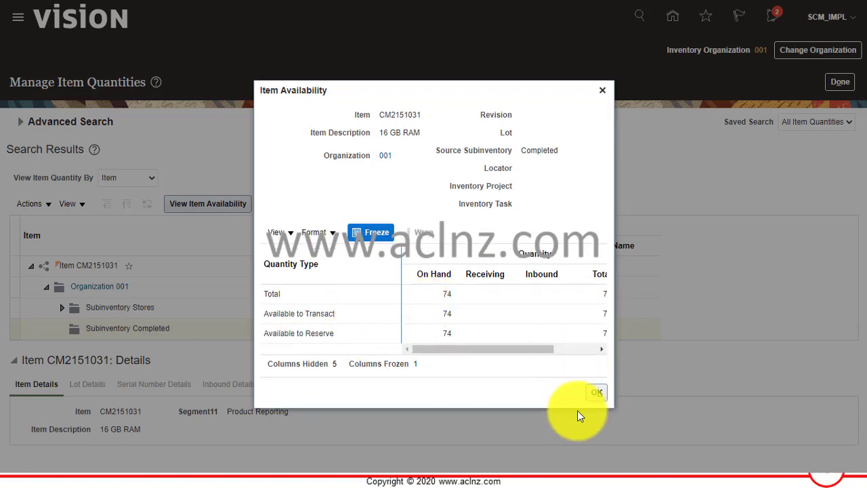
click(596, 391)
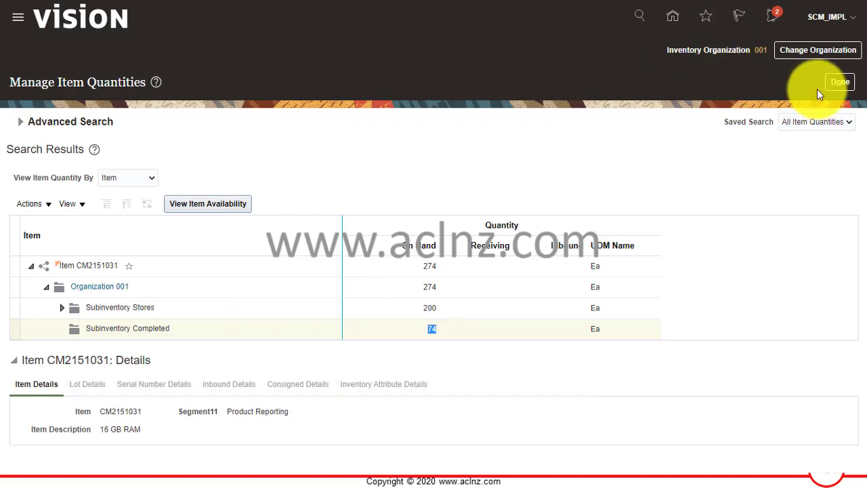
click(840, 82)
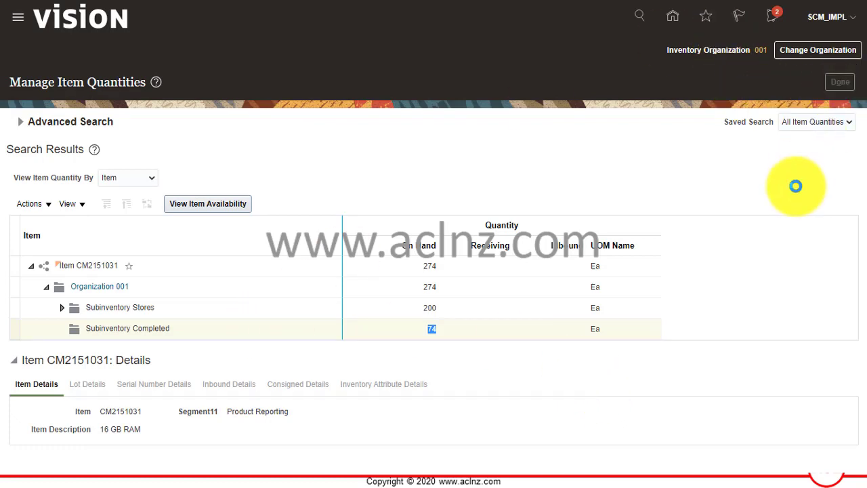